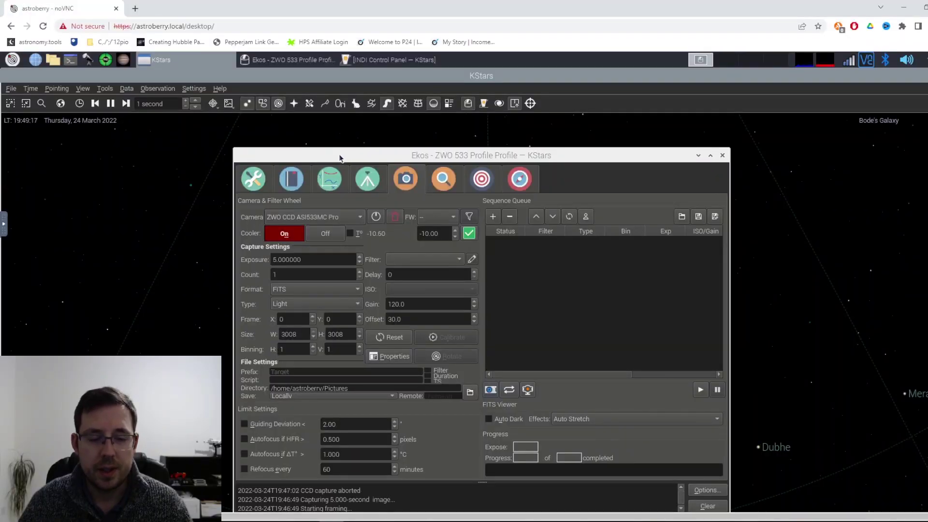
Move the Ekos window aside to reveal the KStars sky map.
{"action": "left_click_drag", "start_coordinate": [339, 157], "coordinate": [400, 130]}
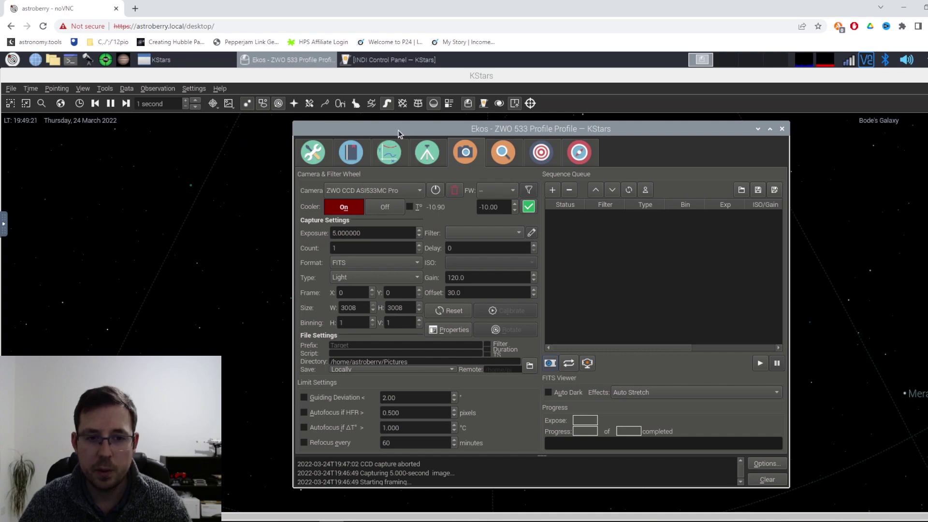
{"action": "left_click", "coordinate": [427, 152]}
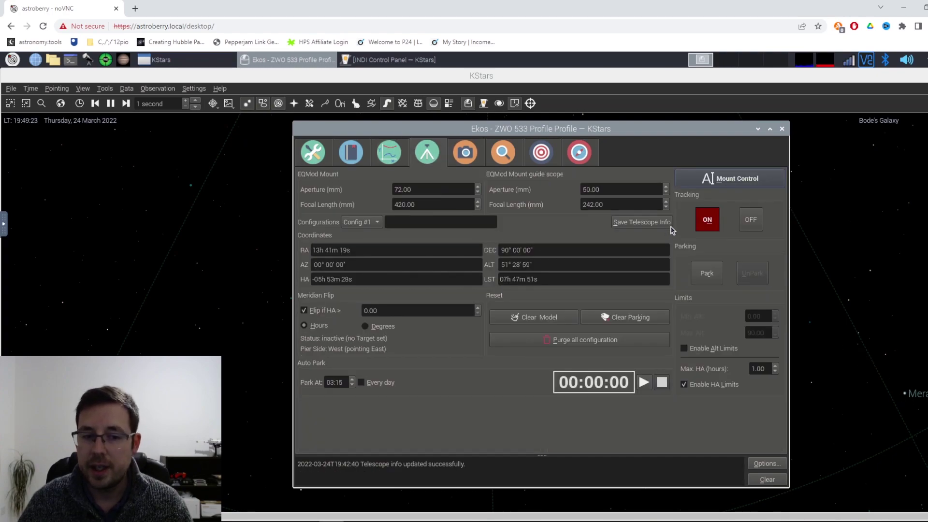
{"action": "left_click_drag", "start_coordinate": [307, 130], "coordinate": [638, 163]}
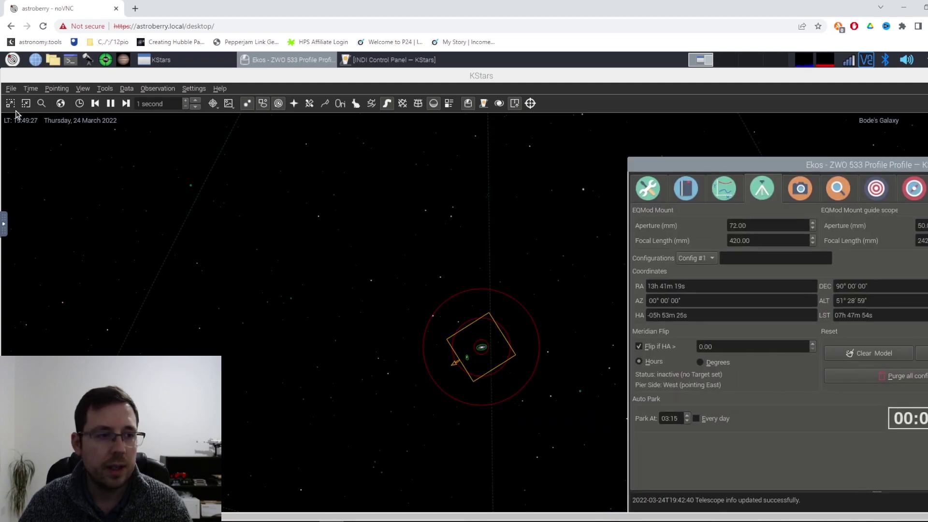
Search for m106 with Find Object and centre the sky map on galaxy M 106.
{"action": "left_click", "coordinate": [37, 105]}
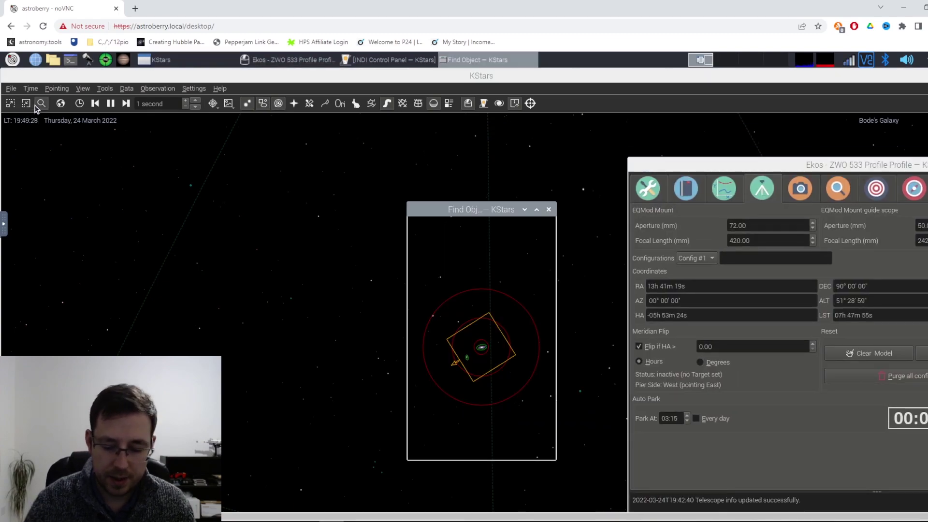
{"action": "type", "text": "m106"}
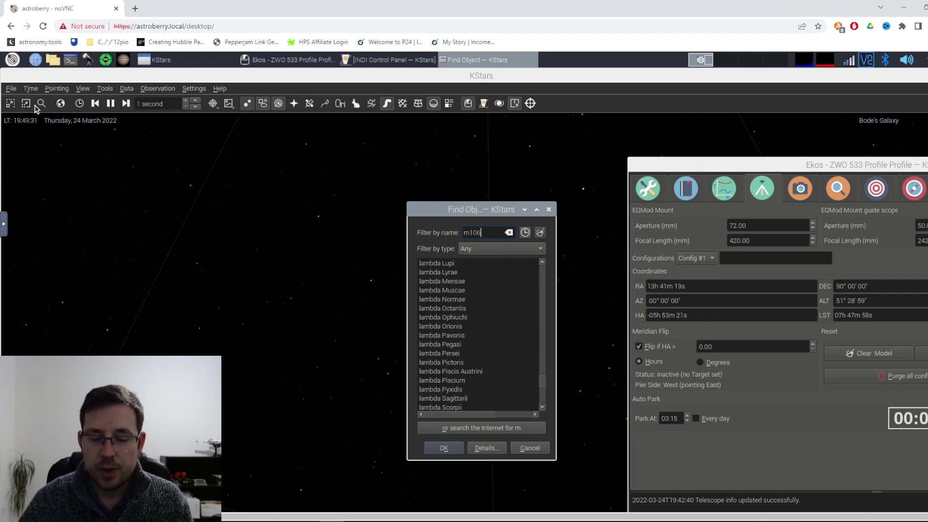
{"action": "left_click", "coordinate": [442, 448]}
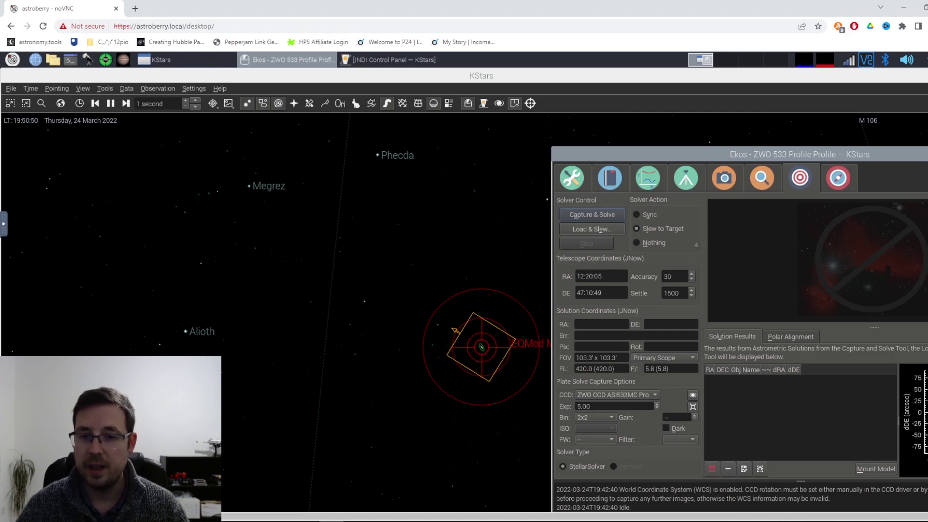
Capture and plate-solve with Slew to Target until M 106 is centred within about 2 arcseconds.
{"action": "left_click", "coordinate": [595, 214]}
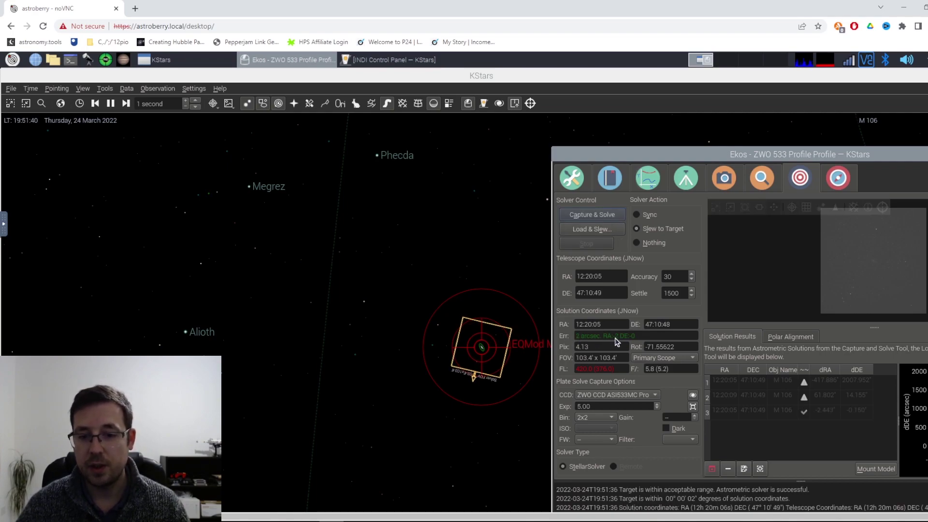
{"action": "mouse_move", "coordinate": [793, 256]}
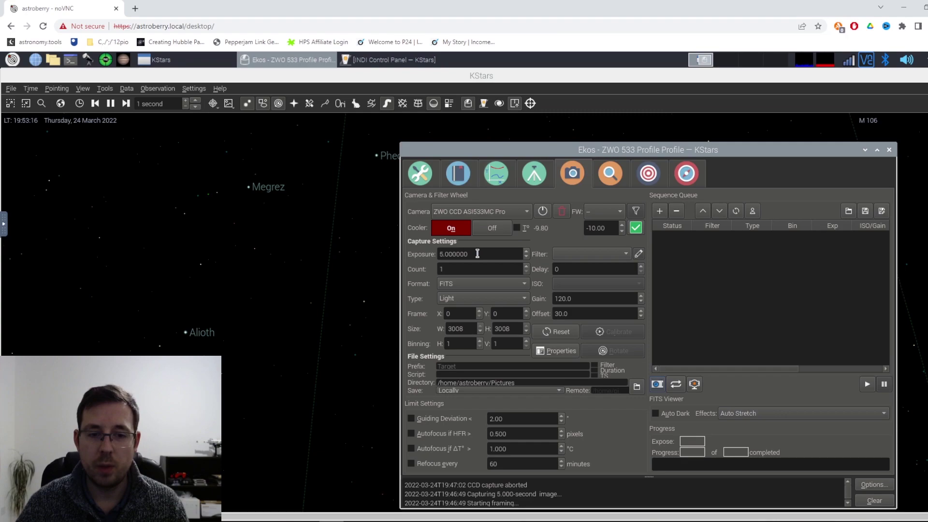
Set the exposure to 60 seconds and start a single test light frame.
{"action": "left_click_drag", "start_coordinate": [477, 253], "coordinate": [422, 253]}
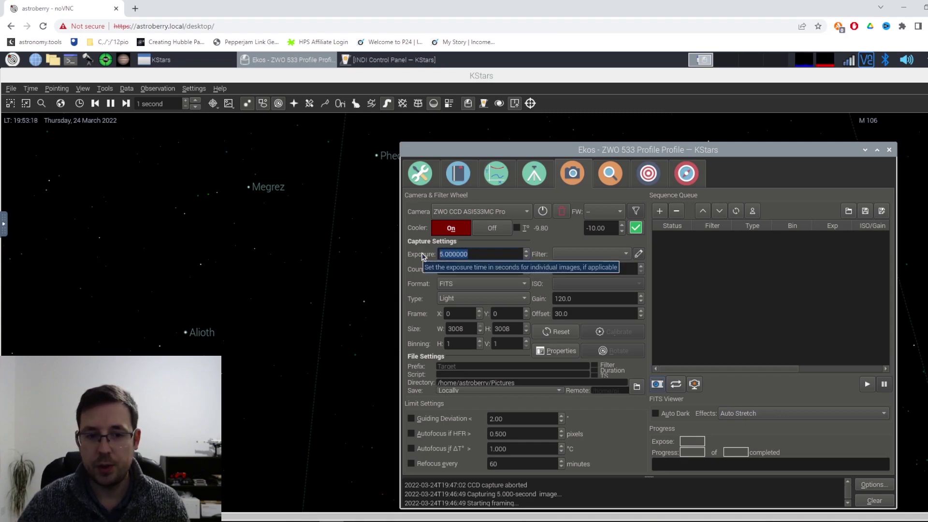
{"action": "type", "text": "180"}
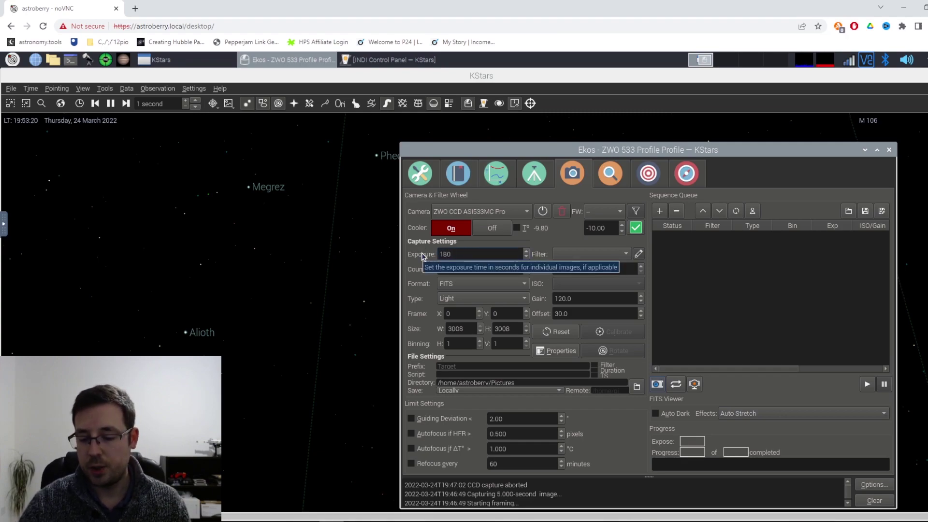
{"action": "key", "text": "BackSpace"}
{"action": "key", "text": "BackSpace"}
{"action": "key", "text": "BackSpace"}
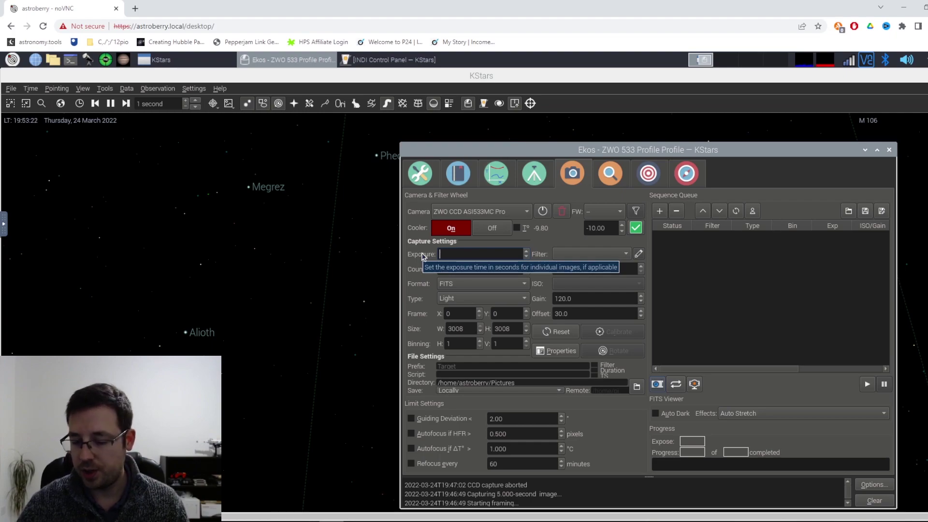
{"action": "type", "text": "60"}
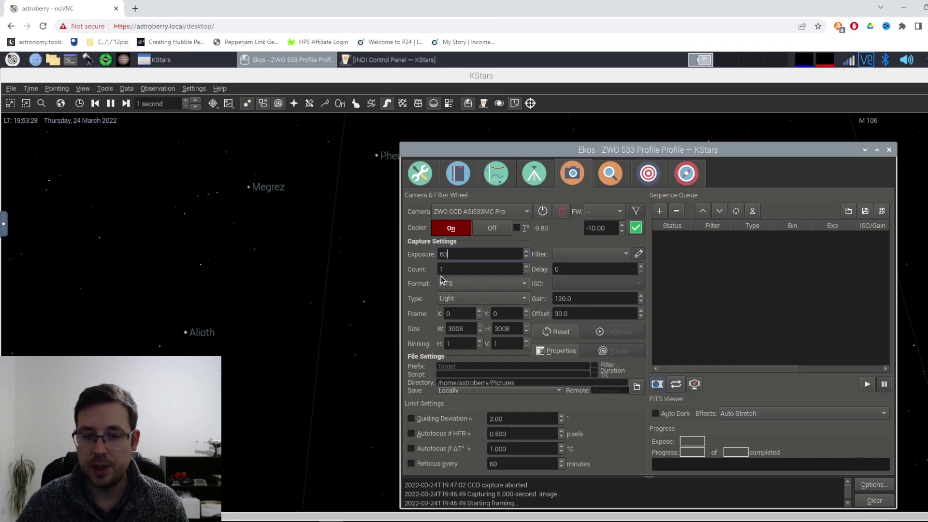
{"action": "left_click", "coordinate": [866, 385]}
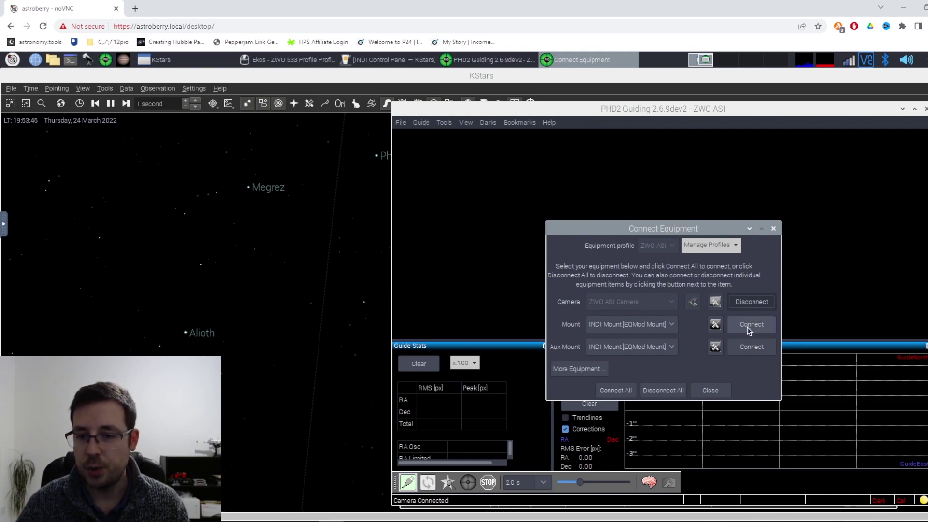
Connect the EQMod mount in PHD2's Connect Equipment dialog, then close the dialog.
{"action": "left_click", "coordinate": [749, 325]}
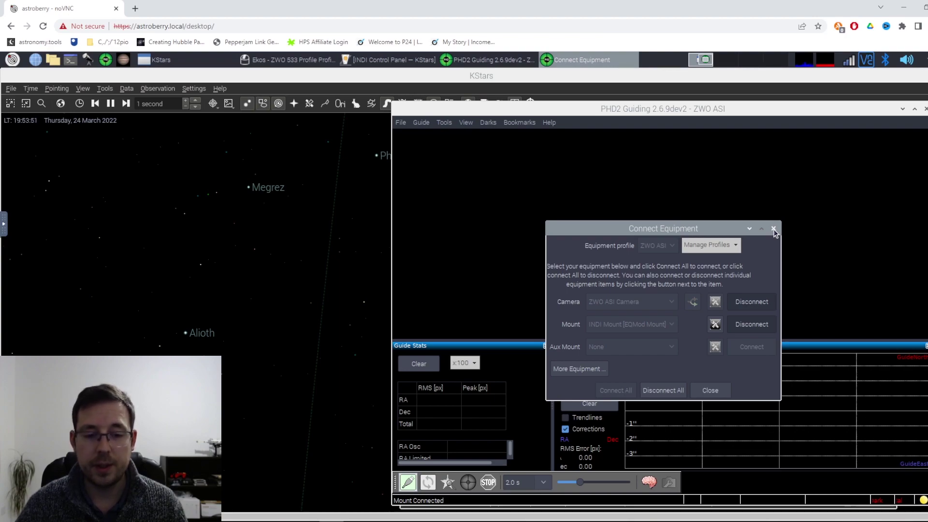
{"action": "left_click", "coordinate": [773, 229]}
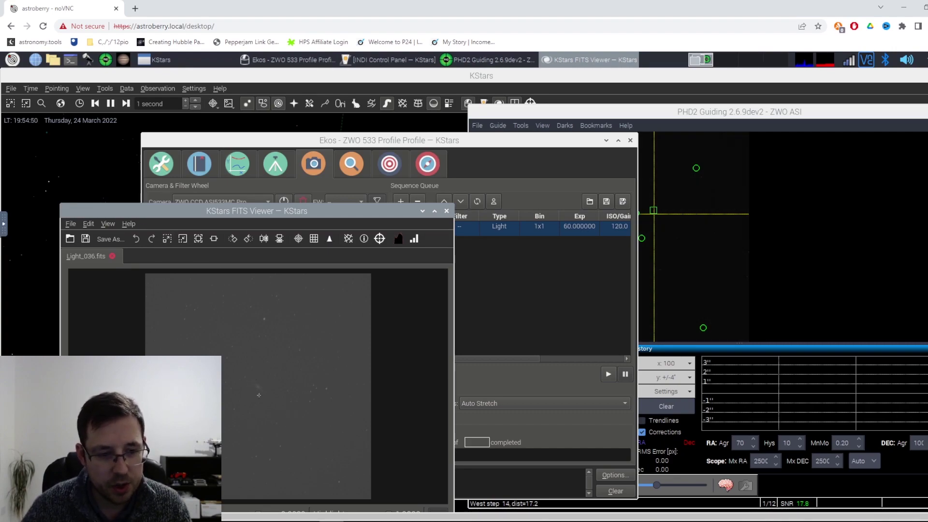
Zoom in three times on Light_036.fits to check the star shapes.
{"action": "left_click", "coordinate": [167, 241]}
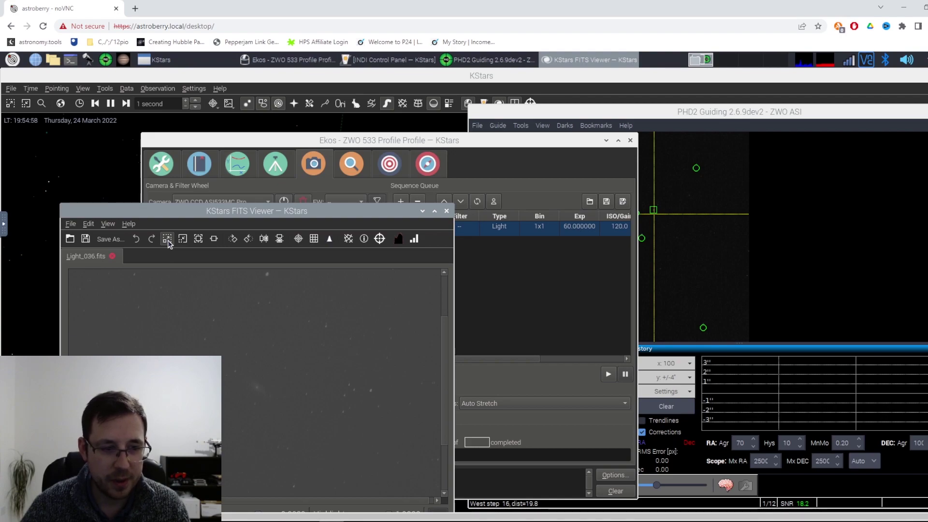
{"action": "left_click", "coordinate": [169, 242]}
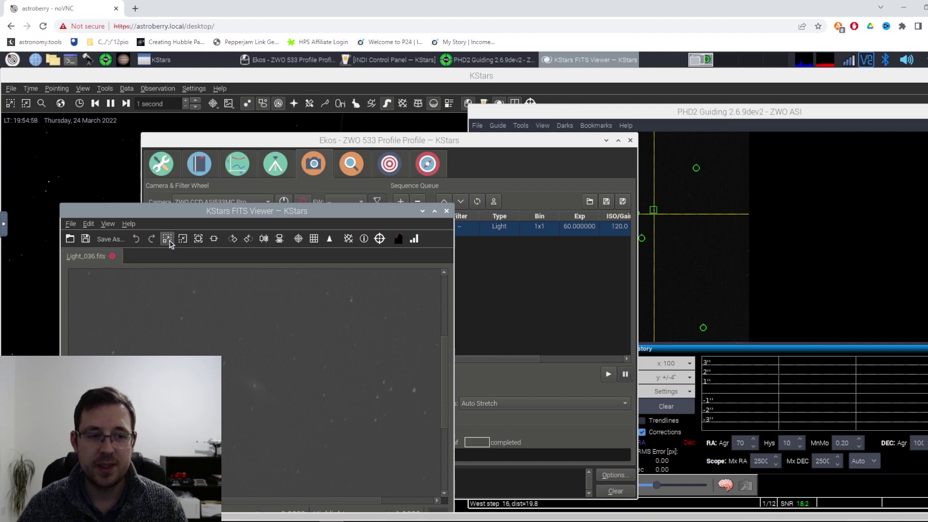
{"action": "left_click", "coordinate": [168, 242]}
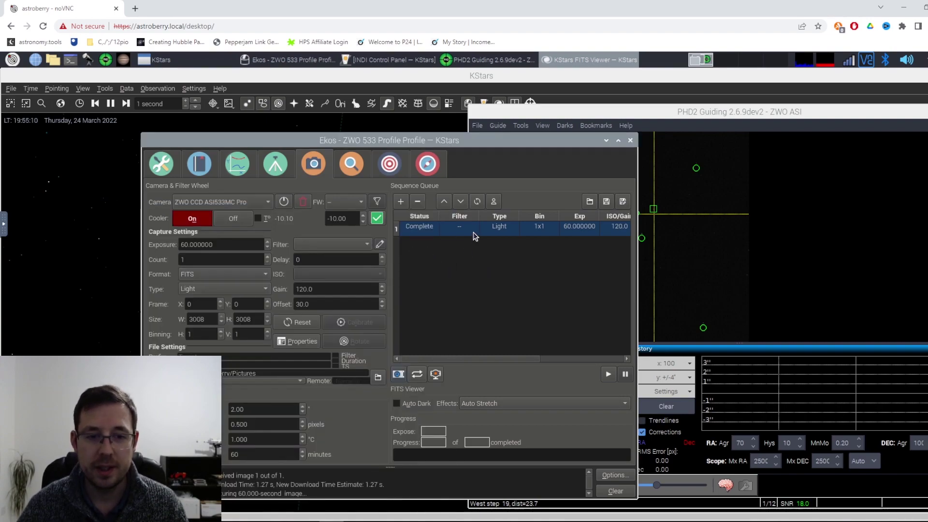
Remove the completed test job and set 180 s exposure, 150 frames and a 5 s delay.
{"action": "left_click", "coordinate": [472, 234]}
{"action": "left_click", "coordinate": [418, 203]}
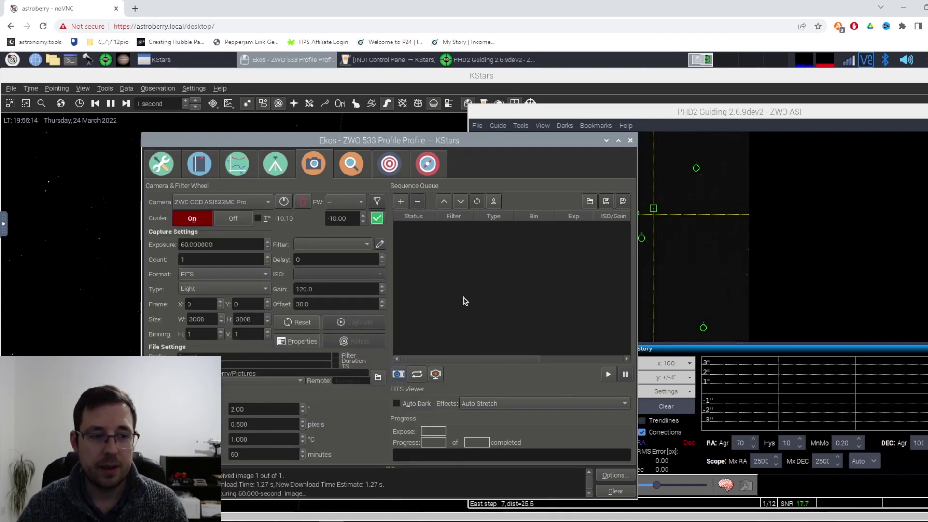
{"action": "left_click_drag", "start_coordinate": [227, 246], "coordinate": [146, 242]}
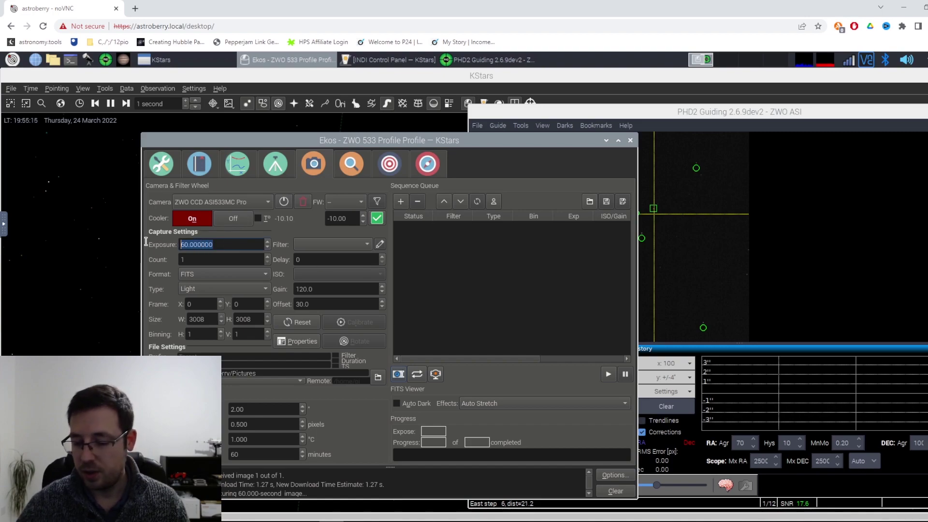
{"action": "type", "text": "180"}
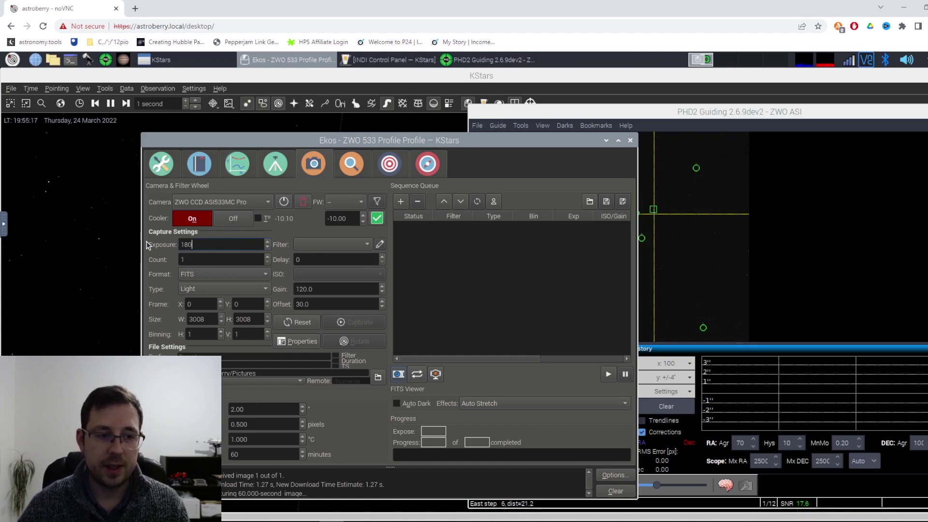
{"action": "left_click", "coordinate": [209, 261]}
{"action": "type", "text": "50"}
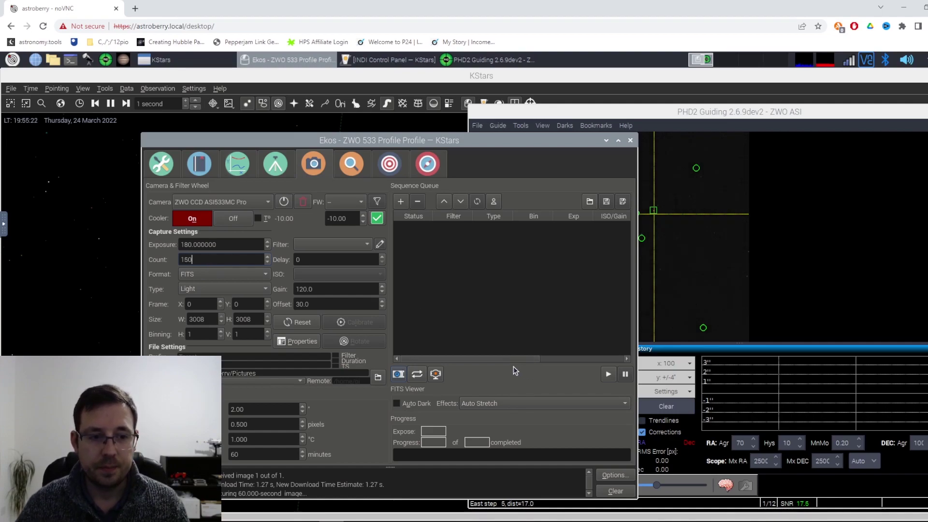
{"action": "double_click", "coordinate": [296, 260]}
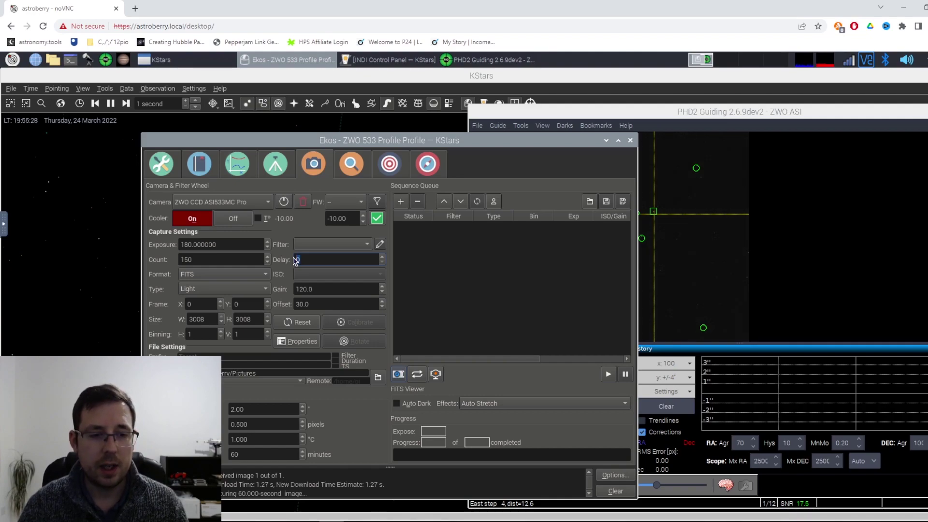
{"action": "type", "text": "5"}
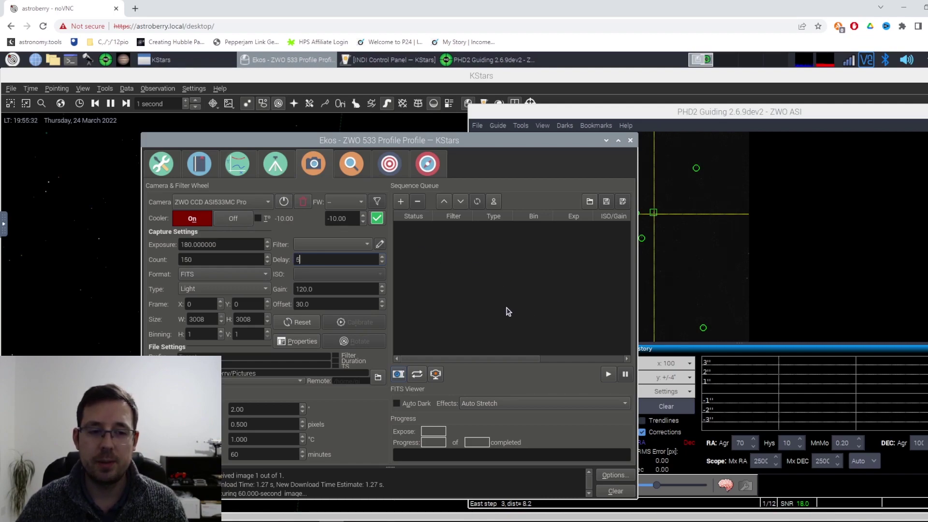
{"action": "key", "text": "alt+Tab"}
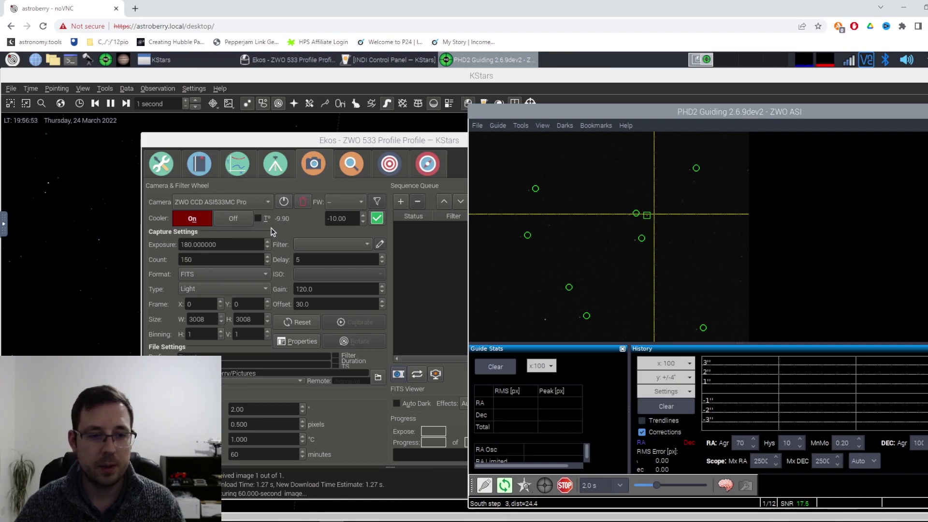
Monitor PHD2 guiding as the RMS error settles near 0.22 px RA and 0.31 px Dec.
{"action": "left_click", "coordinate": [317, 151]}
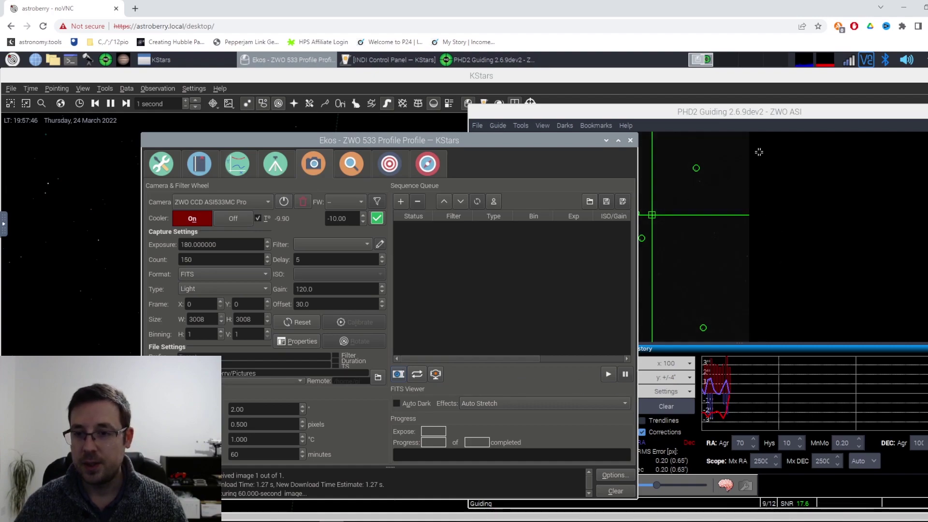
{"action": "left_click", "coordinate": [778, 116]}
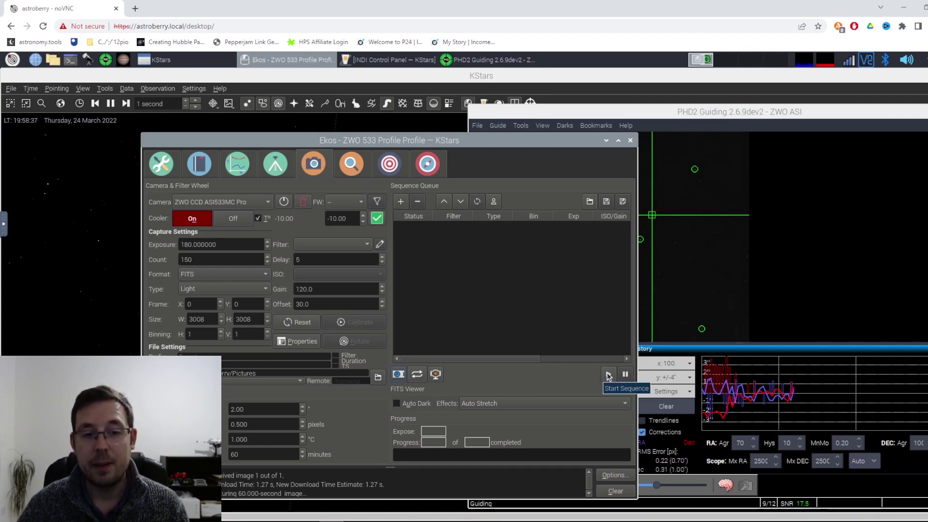
Start a 250-frame sequence of 180-second lights and check meridian flip timing in the Mount module.
{"action": "double_click", "coordinate": [213, 260]}
{"action": "type", "text": "250"}
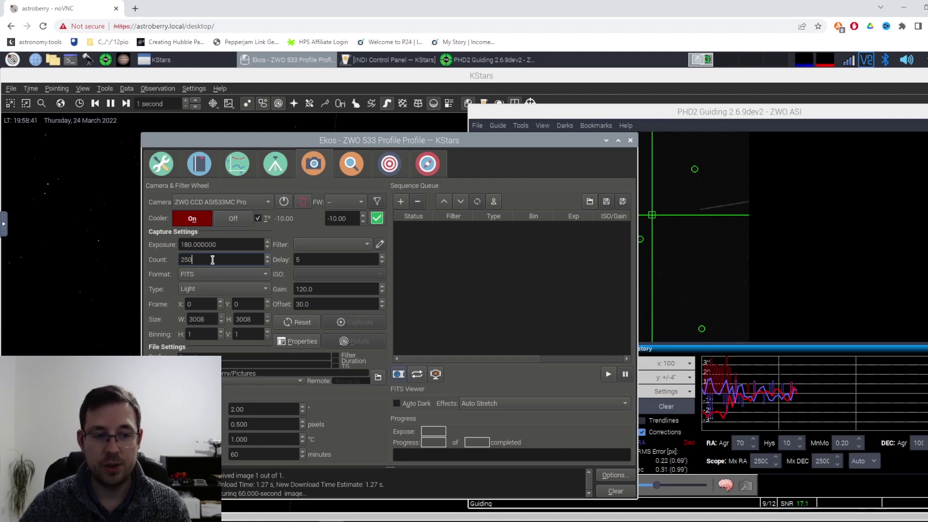
{"action": "left_click", "coordinate": [609, 375]}
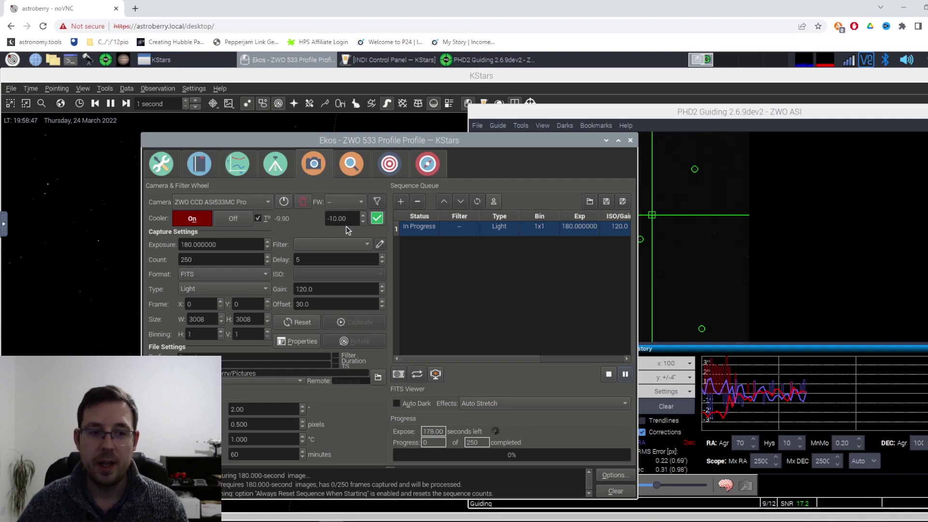
{"action": "left_click", "coordinate": [276, 163]}
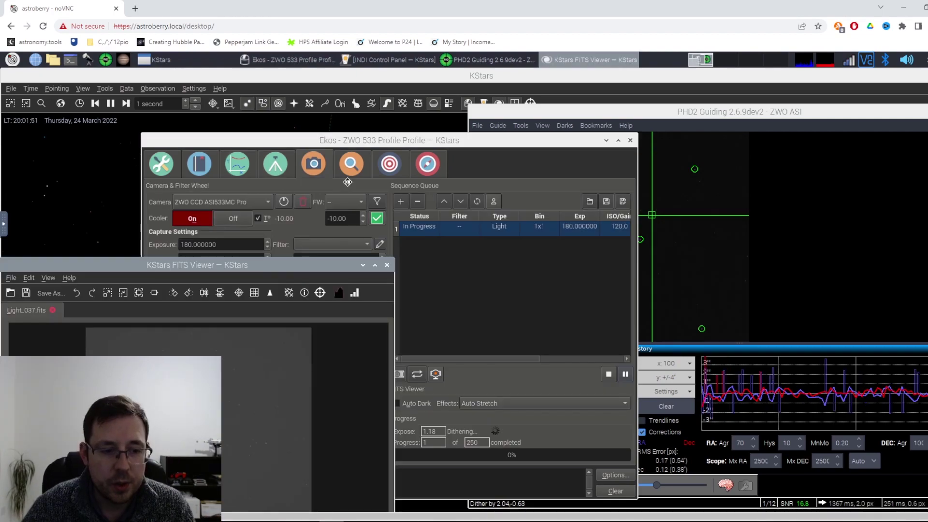
Drag the FITS Viewer showing Light_037.fits up into view.
{"action": "left_click_drag", "start_coordinate": [291, 269], "coordinate": [348, 181]}
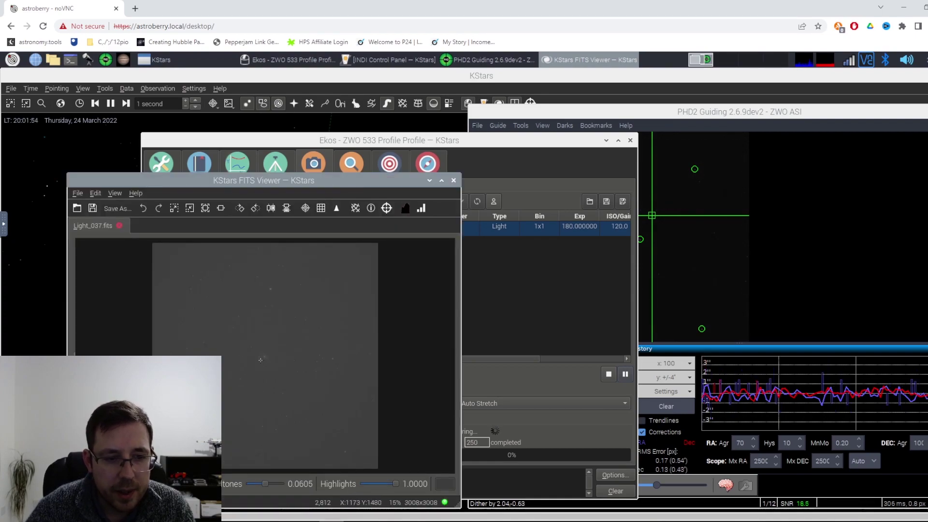